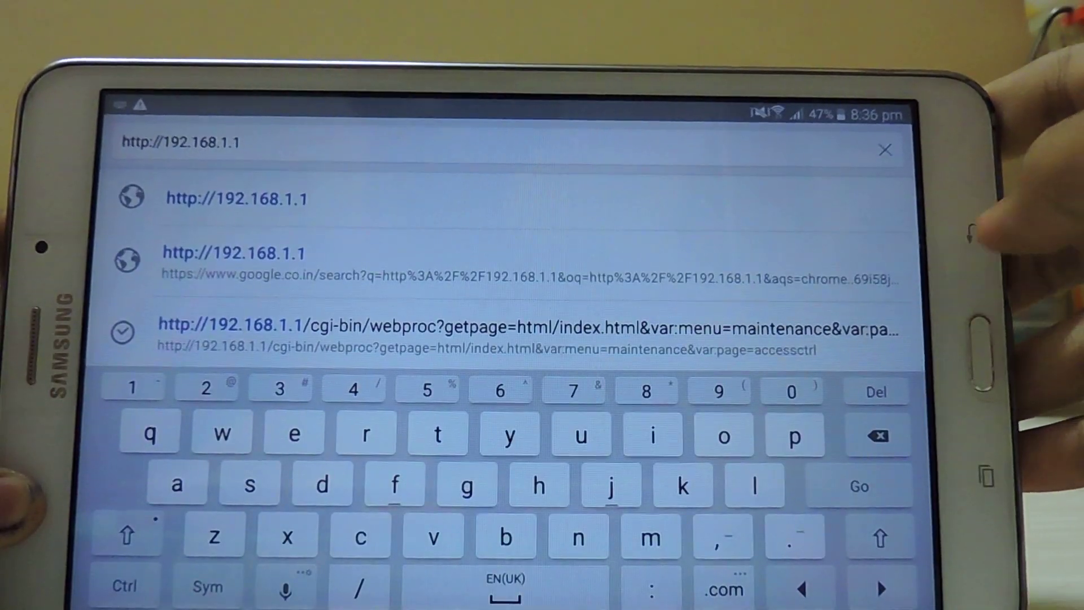
key(Return)
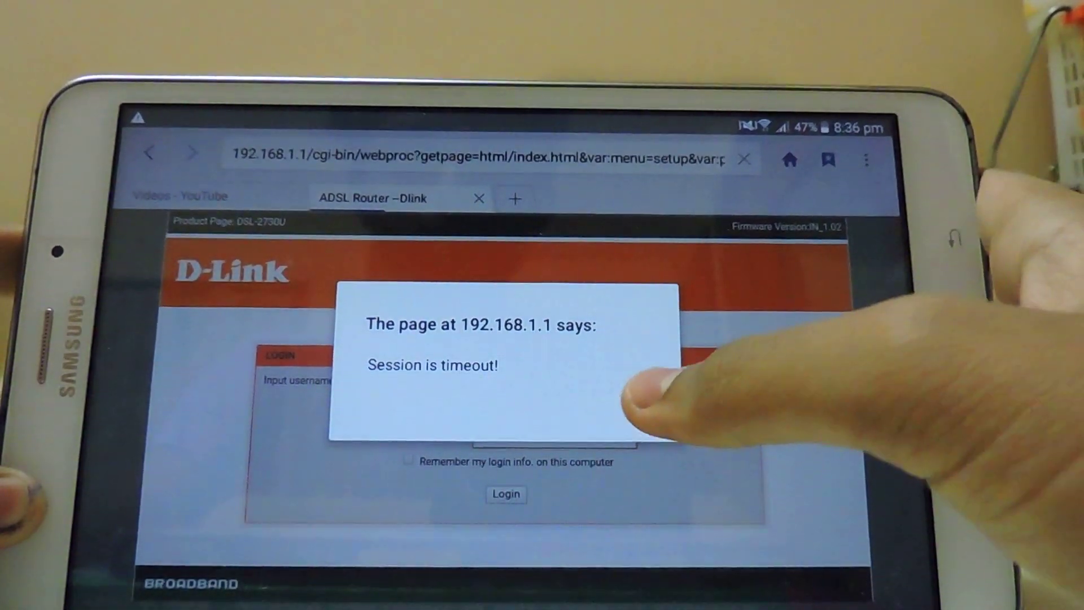
Dismiss the D-Link session timeout alert to reach the login form.
click(644, 407)
scroll(541, 381, down, 2)
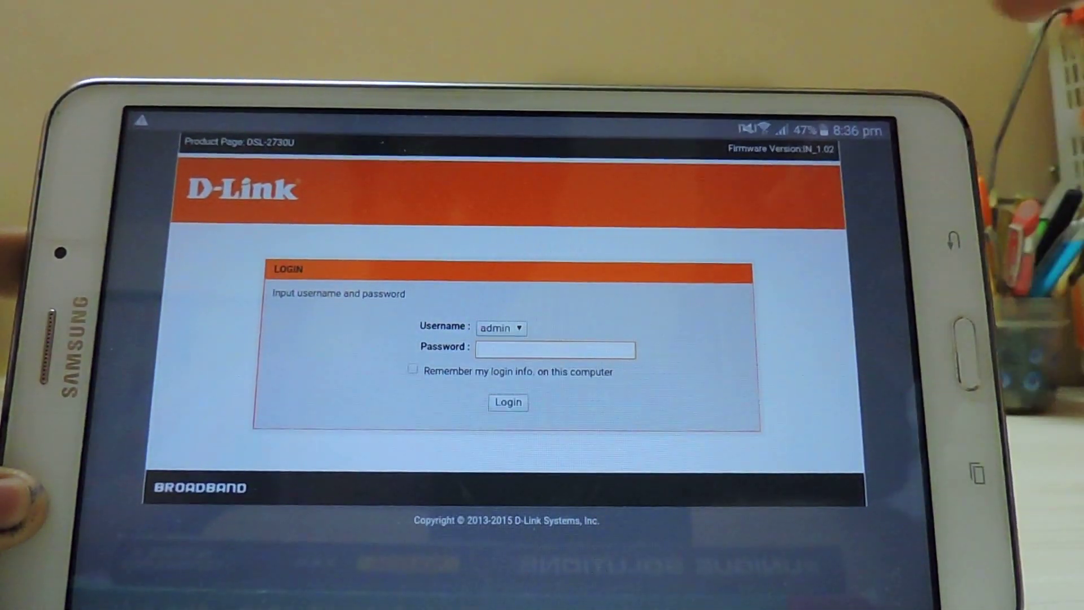
scroll(720, 382, up, 2)
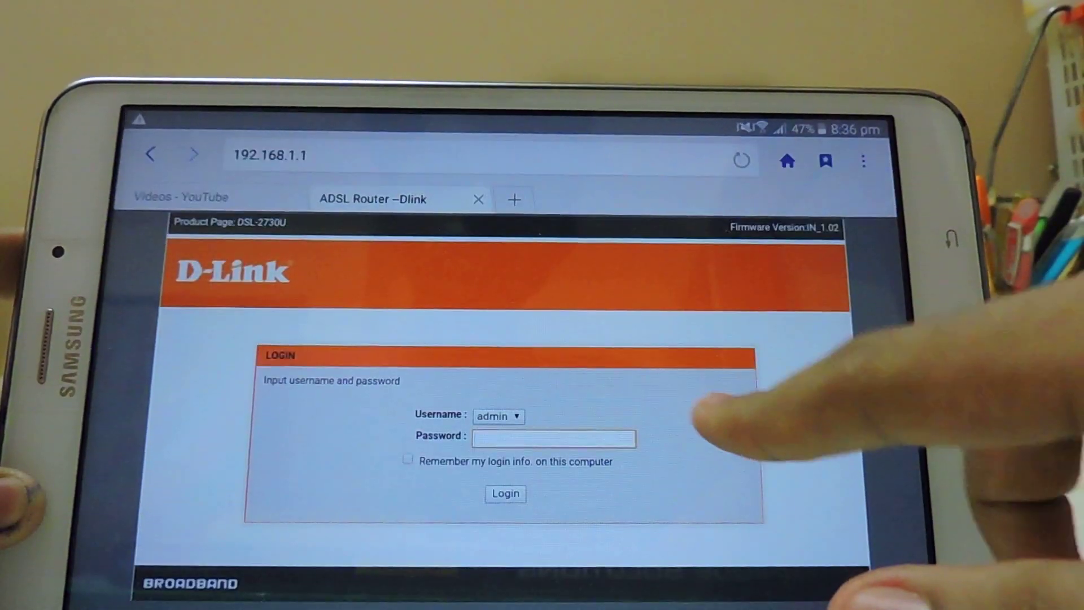
scroll(720, 423, down, 2)
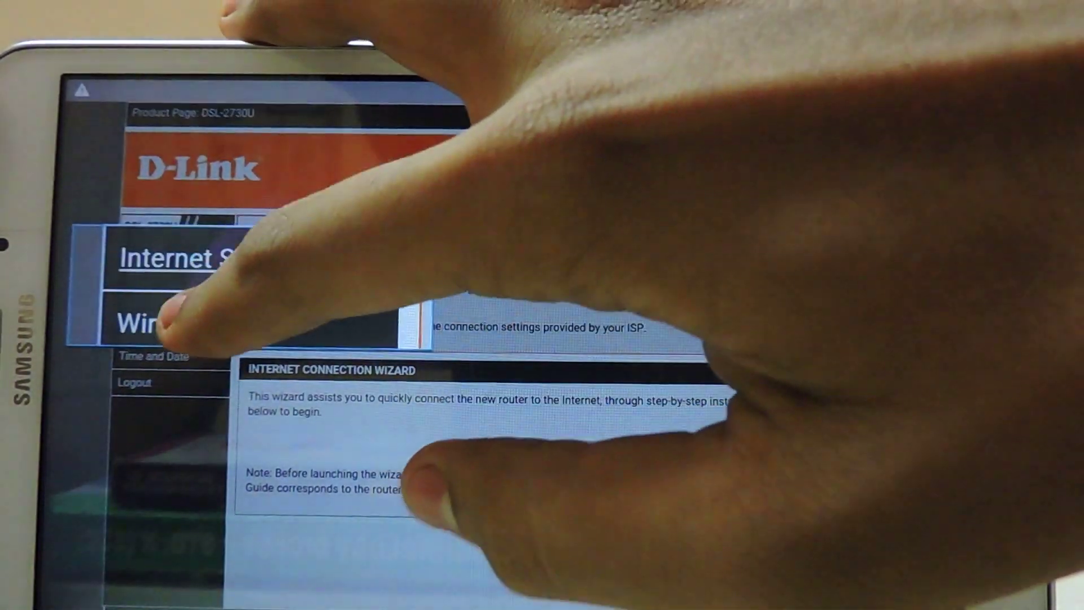
Go to Wireless > Wireless Basic and expand the Wireless Channel list, showing CH1.
click(142, 303)
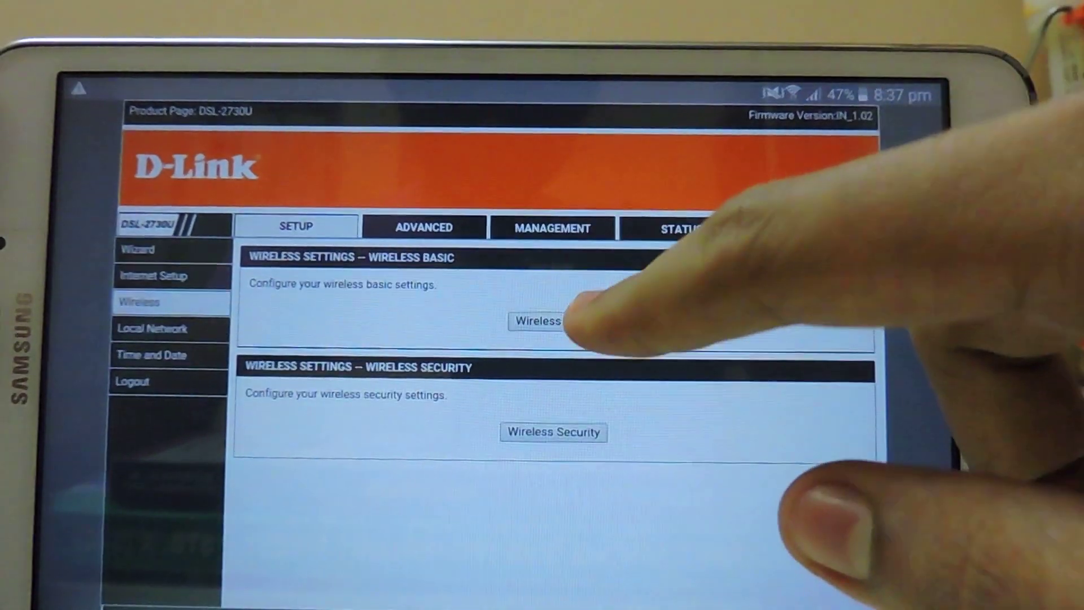
click(555, 322)
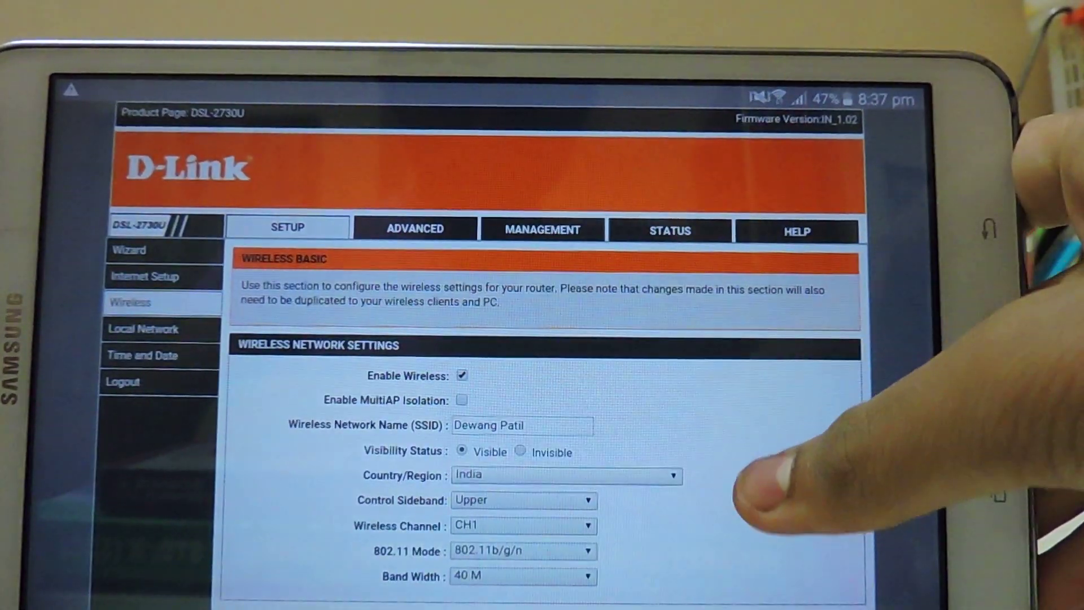
scroll(609, 406, down, 2)
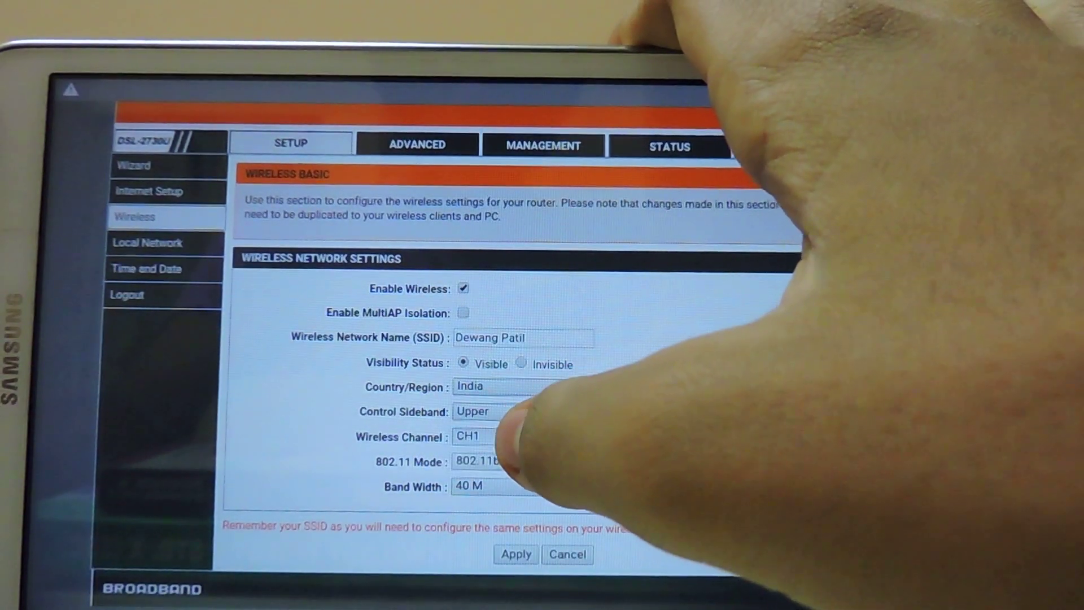
click(525, 436)
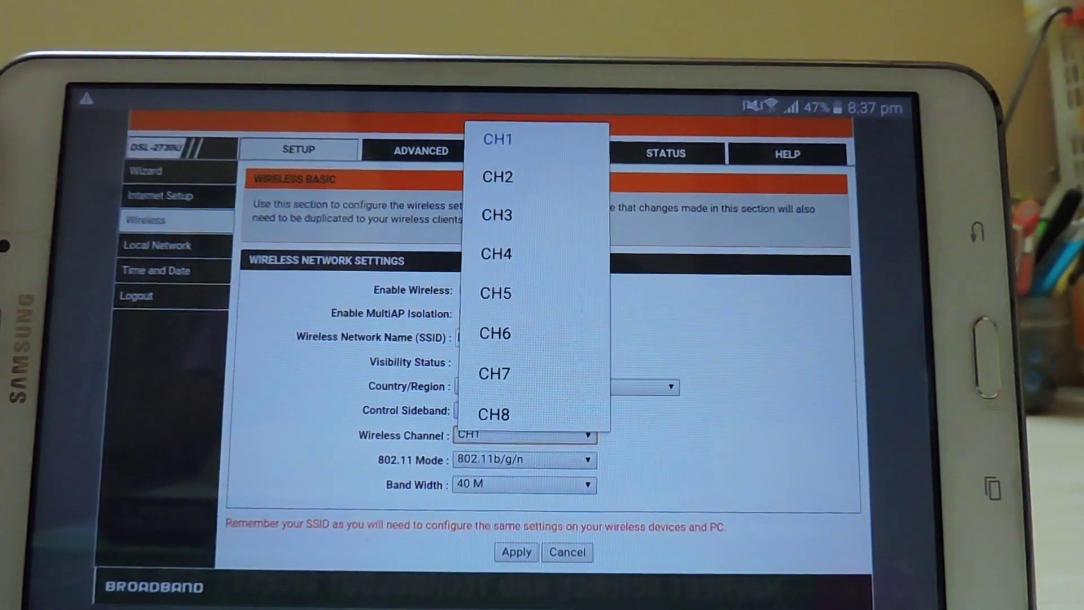
scroll(534, 254, up, 1)
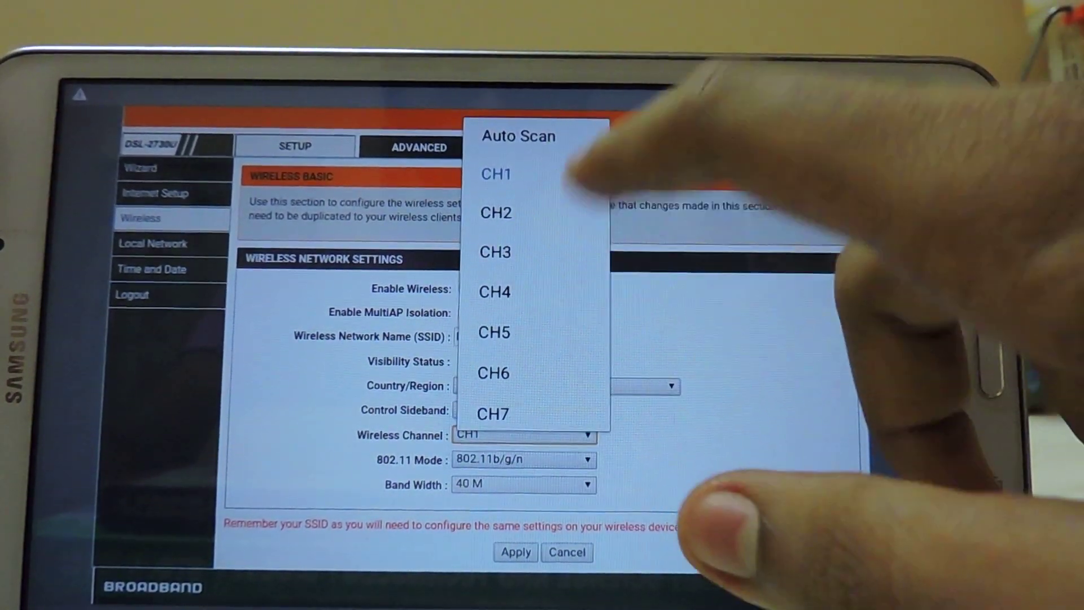
scroll(533, 255, down, 6)
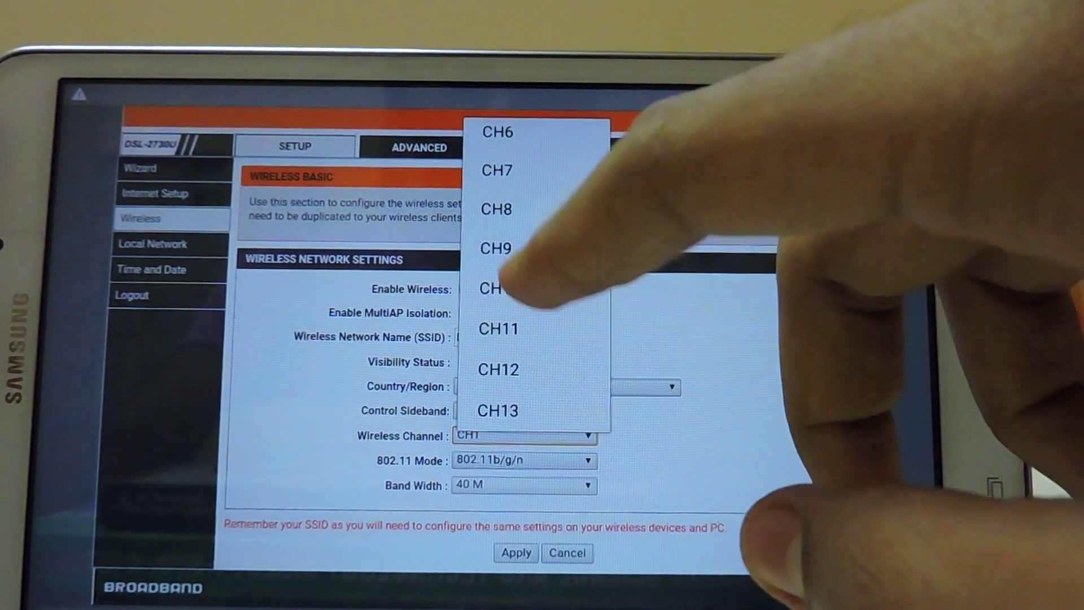
scroll(534, 339, up, 1)
scroll(534, 340, up, 5)
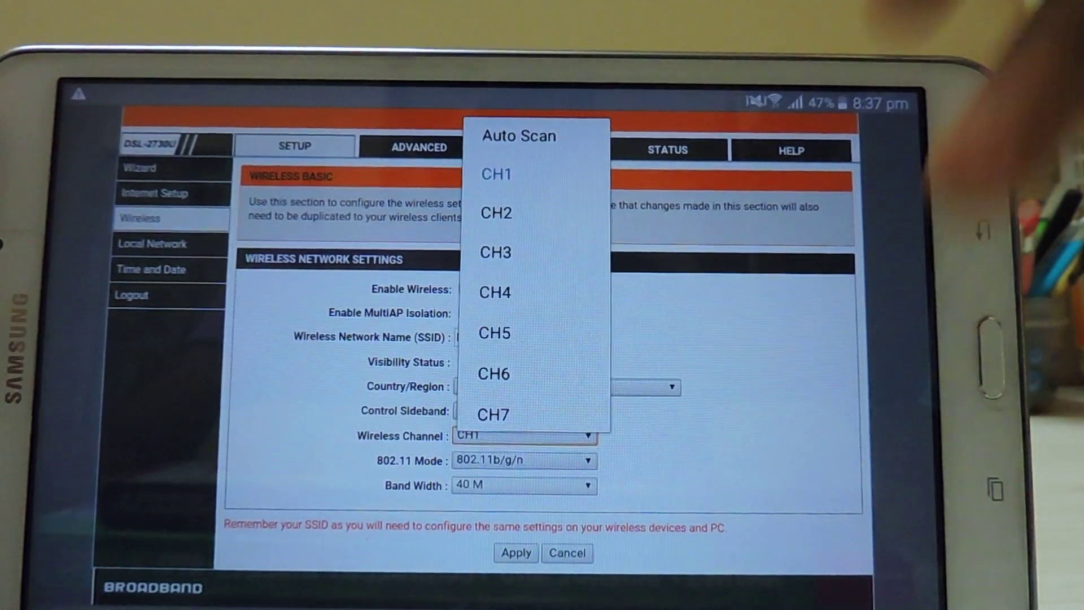
scroll(534, 254, down, 6)
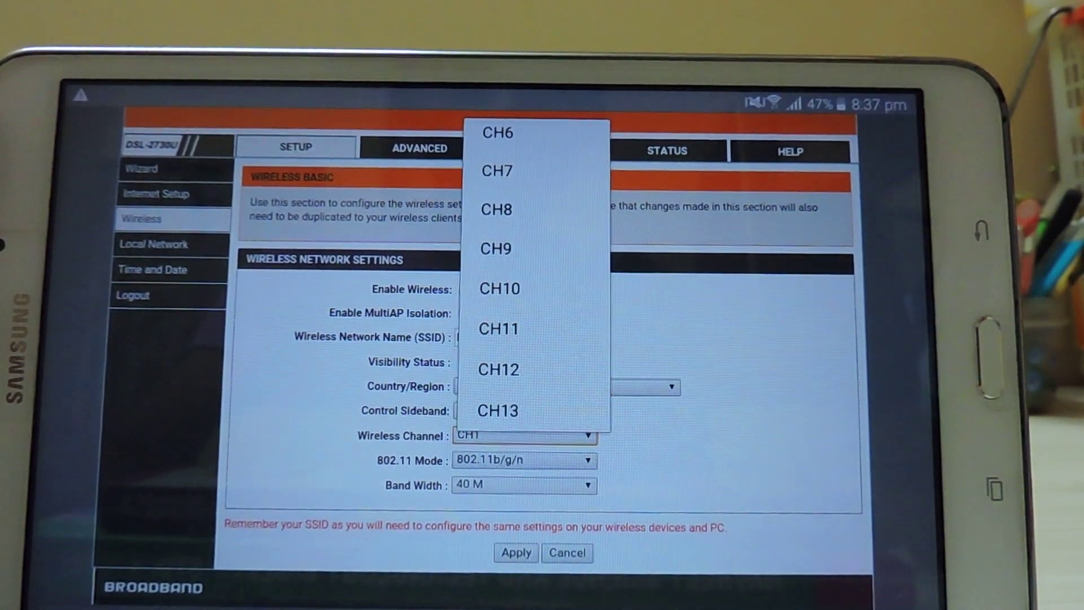
scroll(534, 254, up, 6)
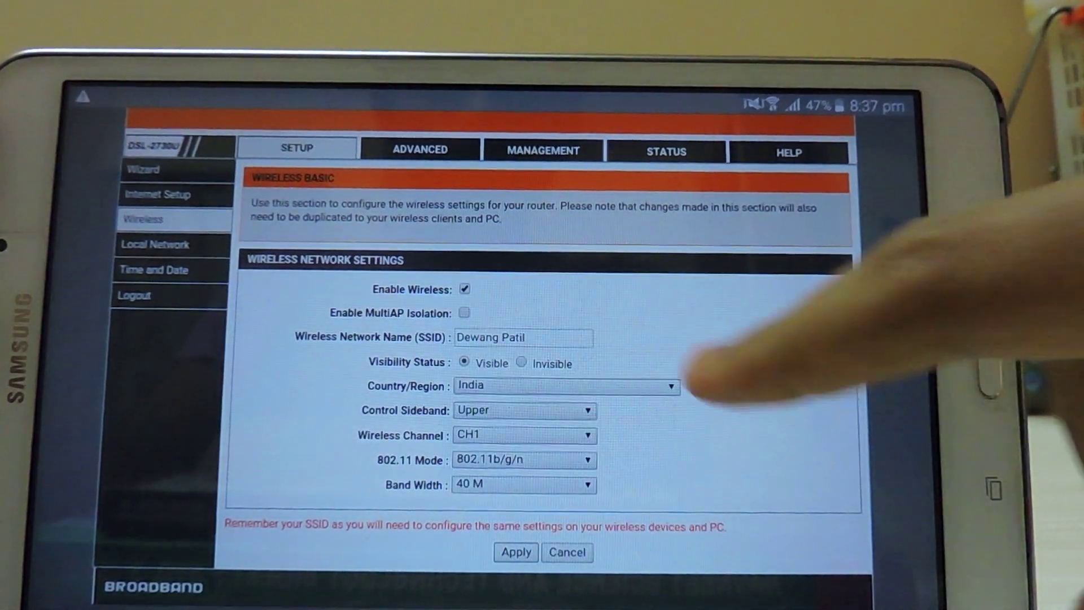
scroll(720, 372, up, 5)
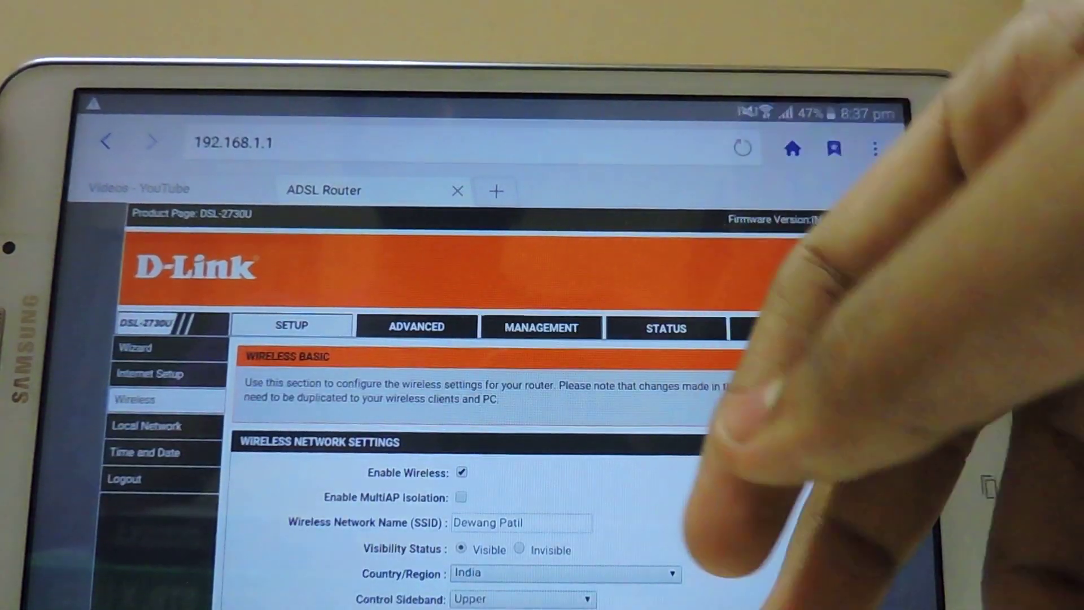
scroll(762, 407, down, 5)
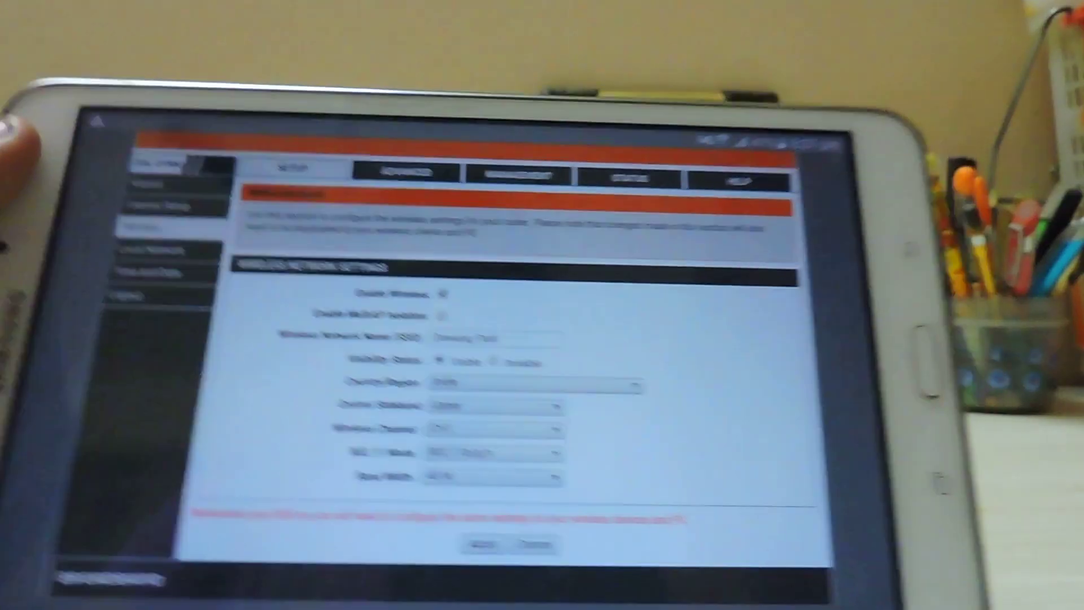